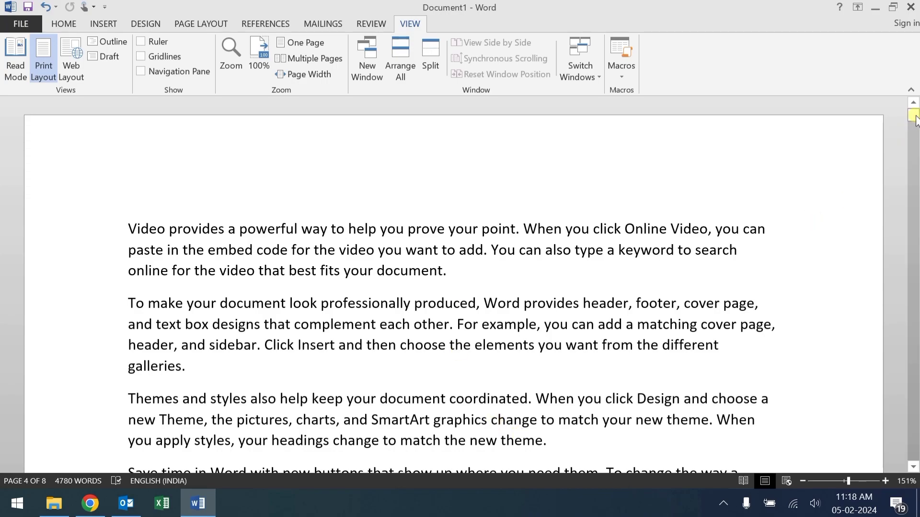
# Check the Page Borders apply-to choices, leave Whole document, and cancel without changes.
pyautogui.moveTo(914, 123)
pyautogui.mouseDown()
pyautogui.moveTo(914, 460)
pyautogui.moveTo(915, 94)
pyautogui.mouseUp()
pyautogui.click(145, 24)
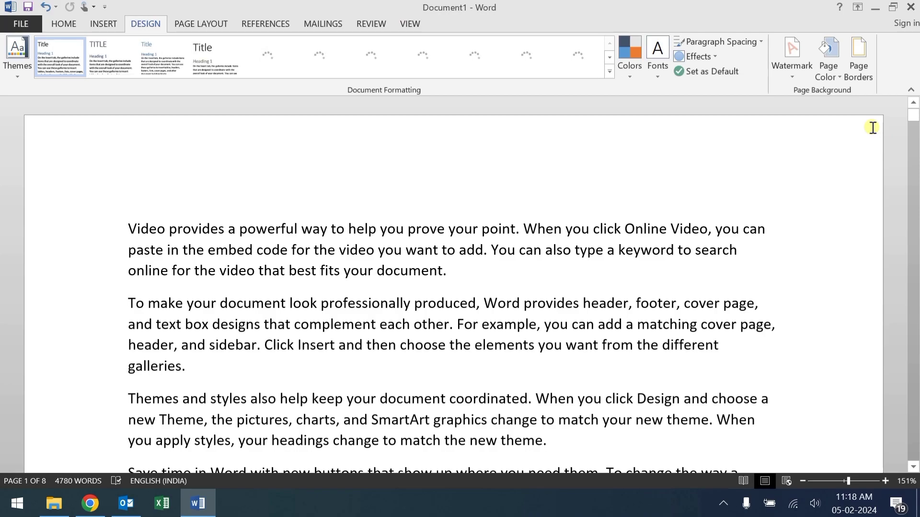
pyautogui.click(858, 66)
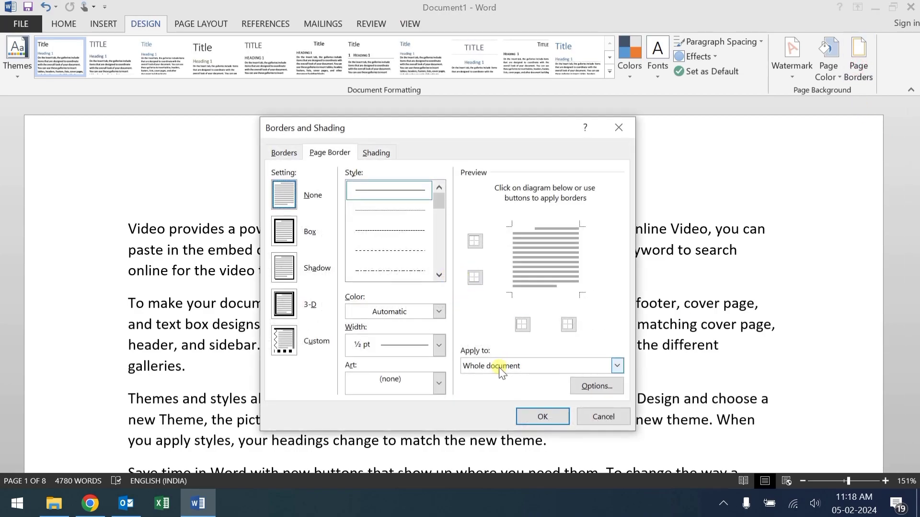
pyautogui.click(500, 367)
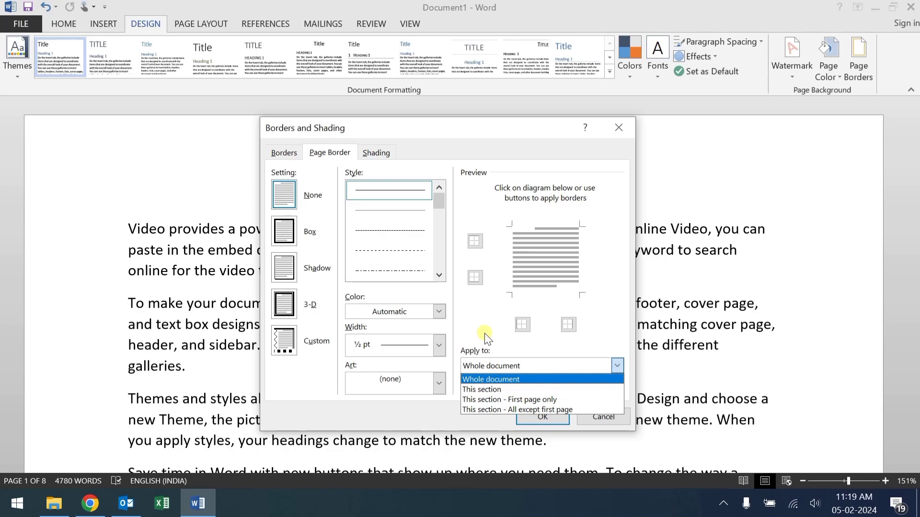
pyautogui.click(599, 426)
pyautogui.click(599, 415)
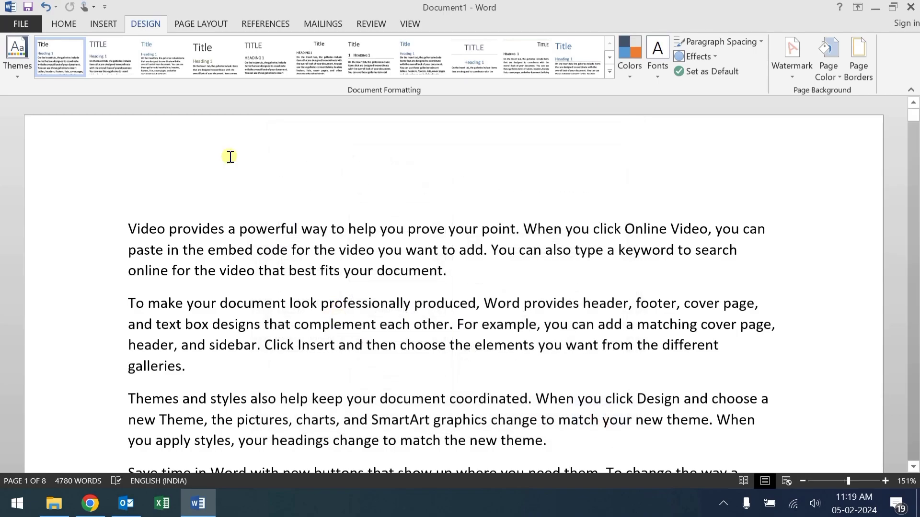
# Show Multiple Pages side by side and scroll to bring pages 4–6 into view.
pyautogui.click(418, 28)
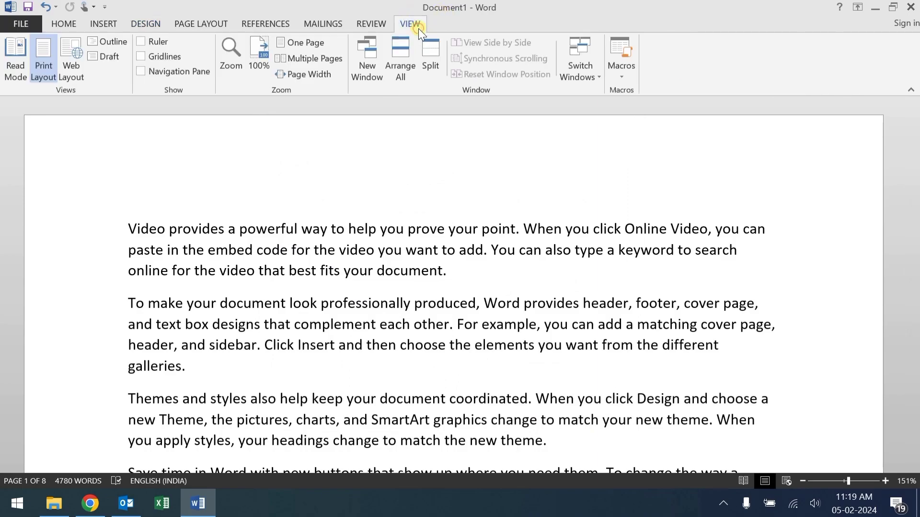
pyautogui.click(306, 62)
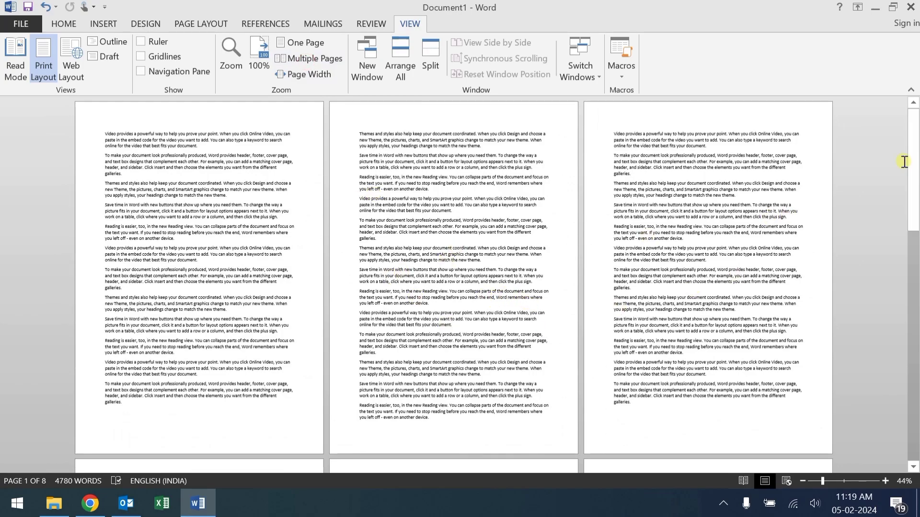
pyautogui.moveTo(915, 175)
pyautogui.mouseDown()
pyautogui.moveTo(916, 418)
pyautogui.moveTo(916, 176)
pyautogui.moveTo(916, 187)
pyautogui.mouseUp()
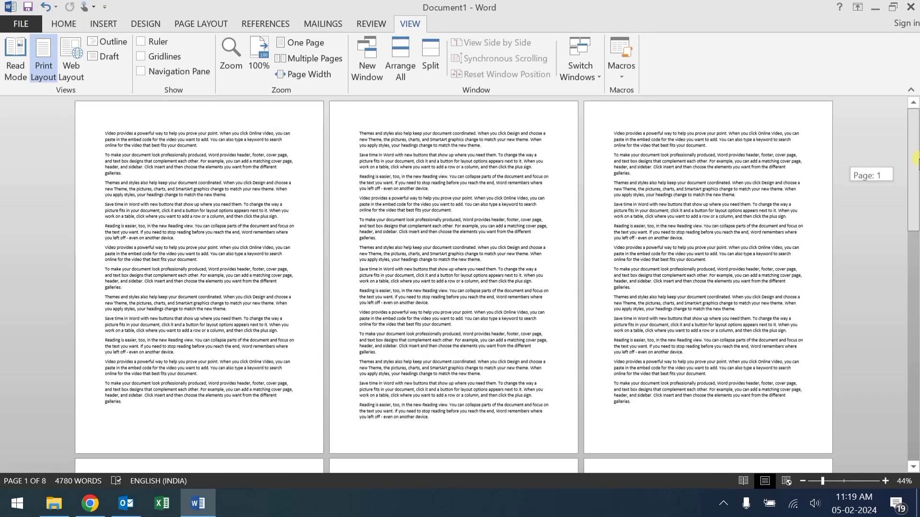
pyautogui.moveTo(916, 187); pyautogui.dragTo(916, 288)
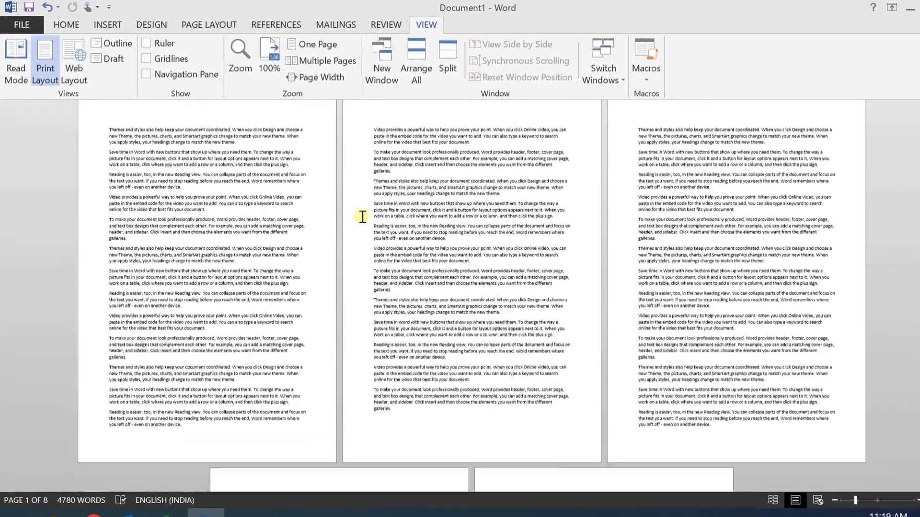
pyautogui.click(240, 204)
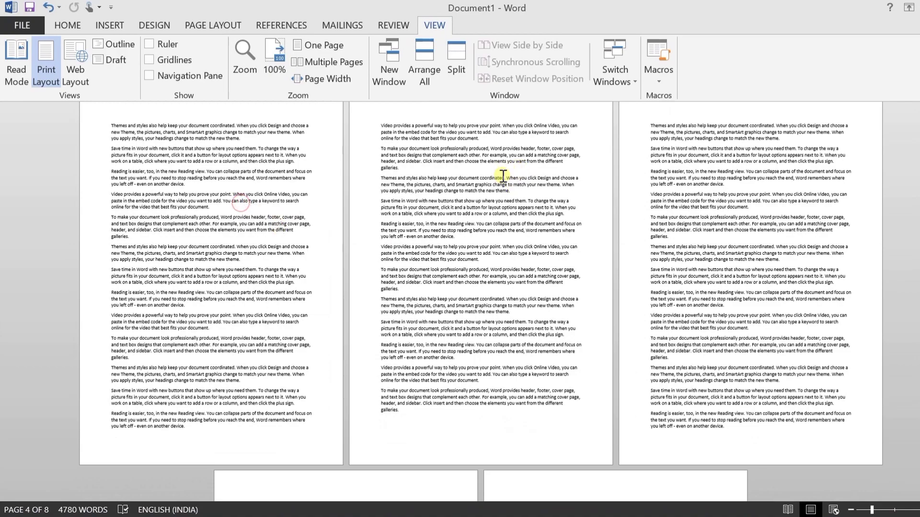
# Put the insertion point at the end of page 4's text and return to multiple-page view.
pyautogui.click(501, 178)
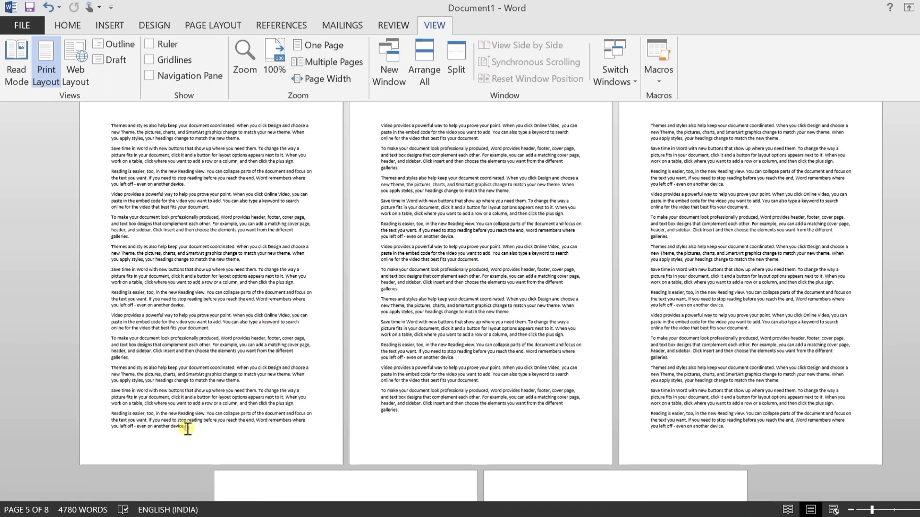
pyautogui.click(187, 429)
pyautogui.click(320, 82)
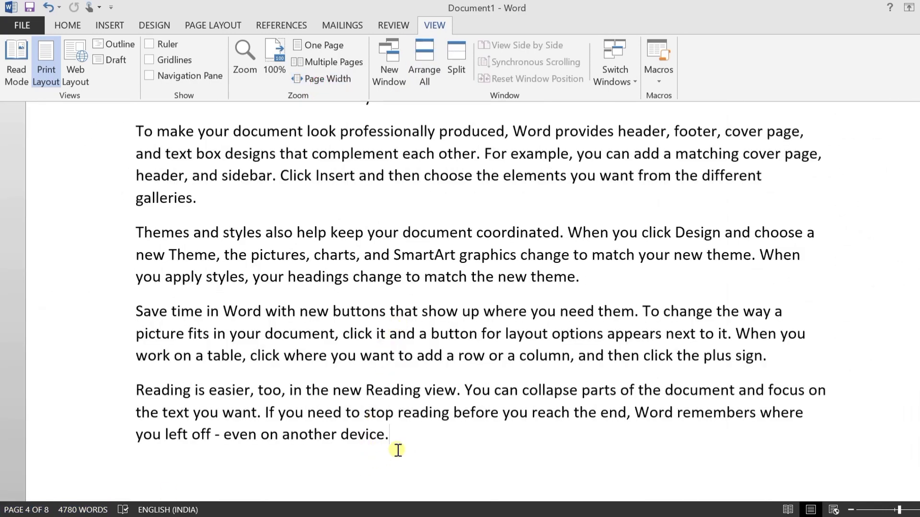
pyautogui.click(326, 63)
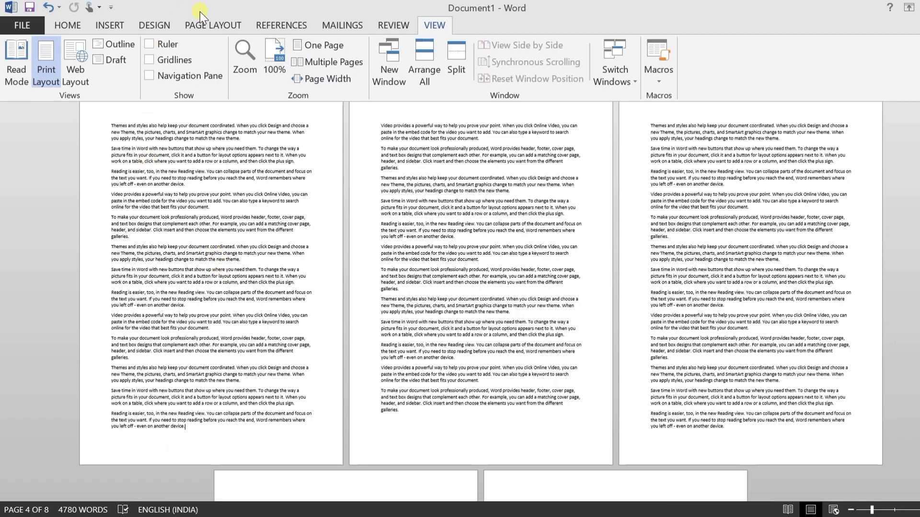
# Insert a section break from Page Layout > Breaks after page 4's last paragraph.
pyautogui.click(216, 31)
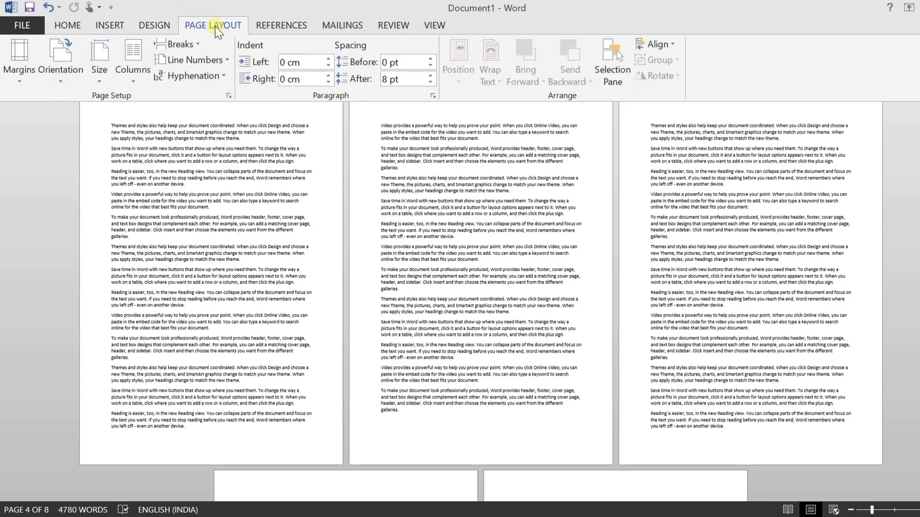
pyautogui.click(193, 47)
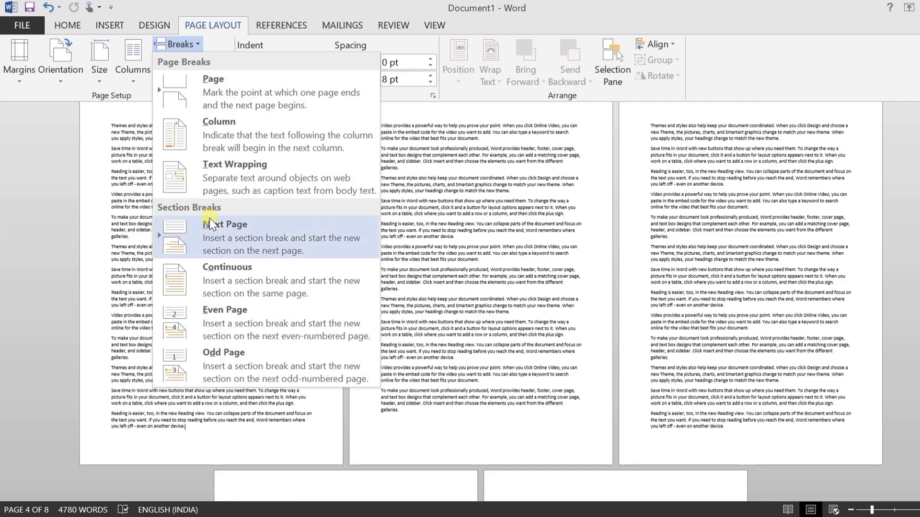
pyautogui.click(247, 273)
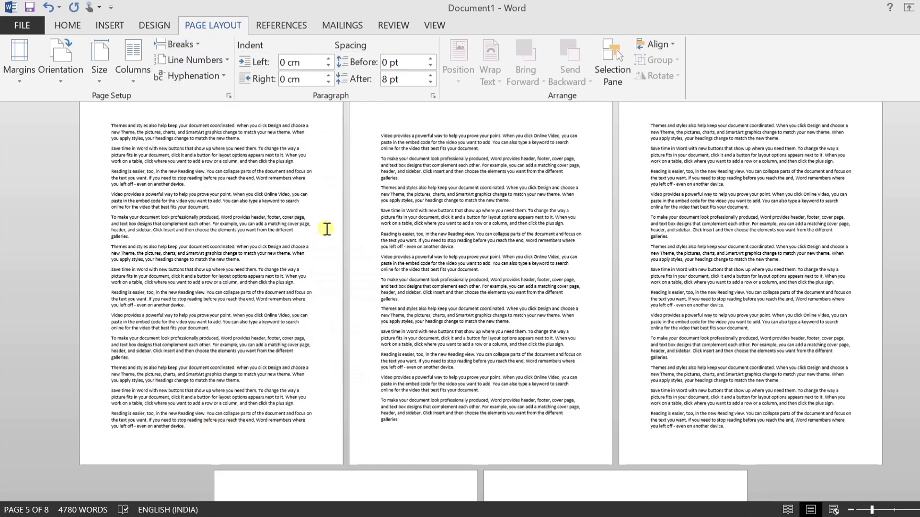
# Check the starts of pages 5 and 6 and switch to Page Width view.
pyautogui.click(396, 127)
pyautogui.click(649, 124)
pyautogui.click(435, 28)
pyautogui.click(327, 78)
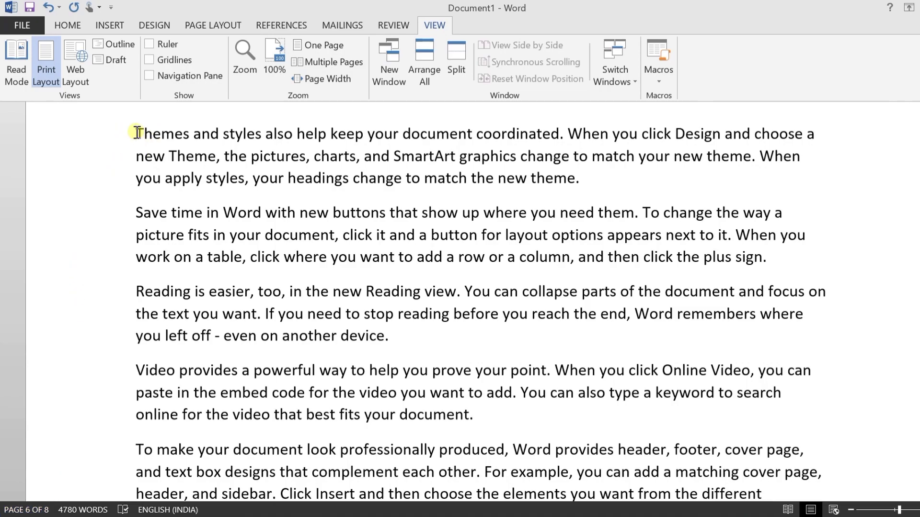
# Back in multiple-page view, insert a Continuous section break and click into page 5's text.
pyautogui.click(315, 61)
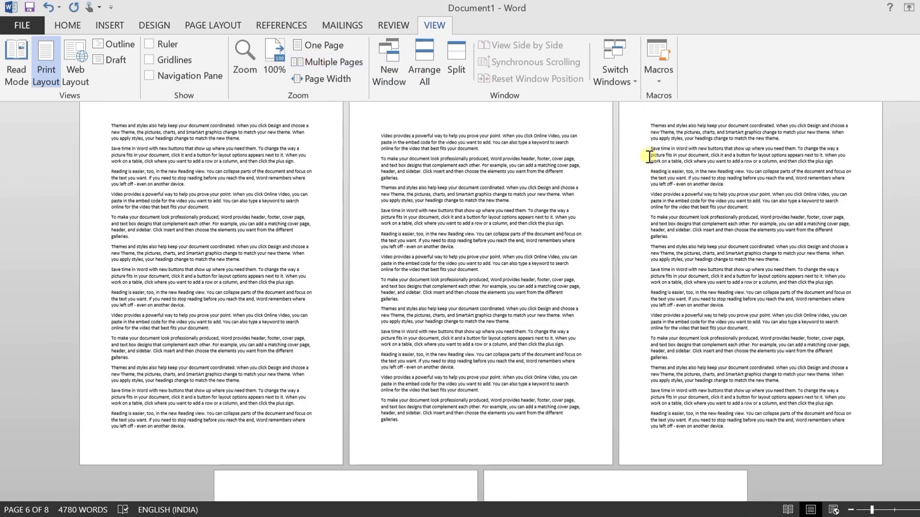
pyautogui.click(202, 21)
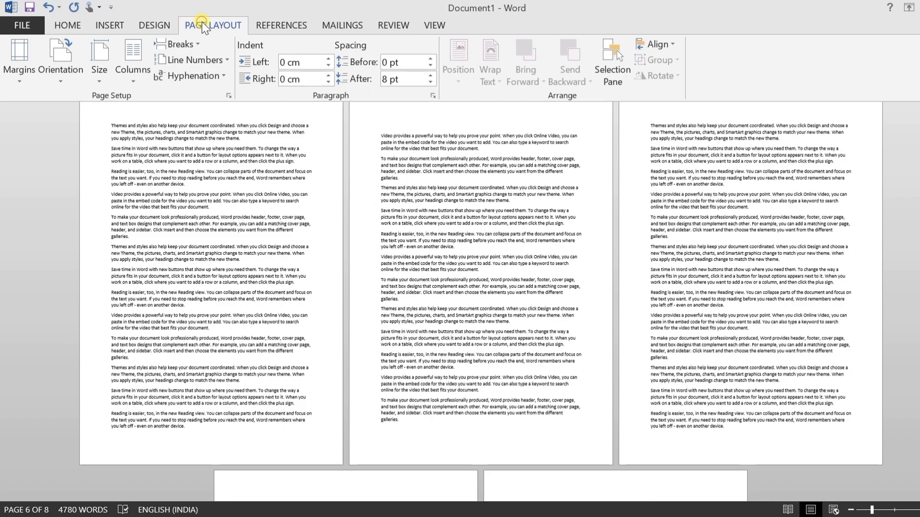
pyautogui.click(189, 45)
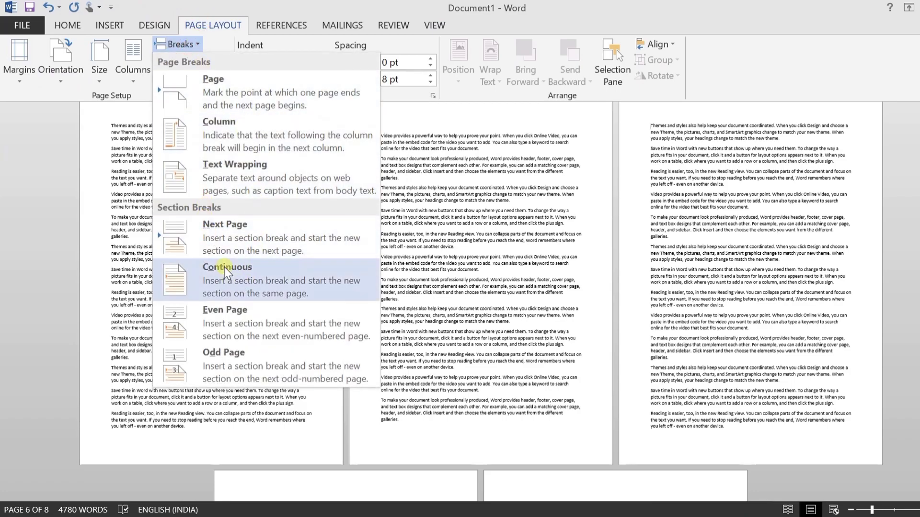
pyautogui.click(282, 287)
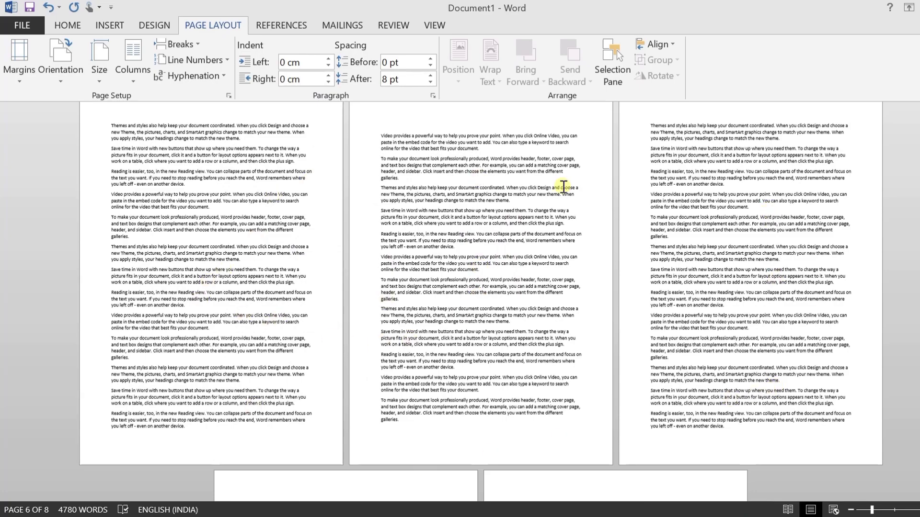
pyautogui.click(478, 295)
# In the Design tab's Page Borders dialog, choose the Box border setting.
pyautogui.click(164, 30)
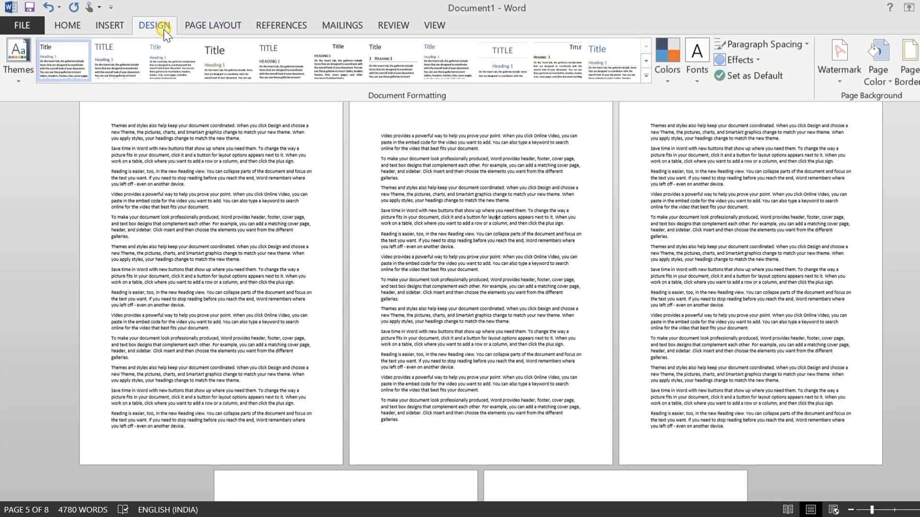
pyautogui.click(910, 72)
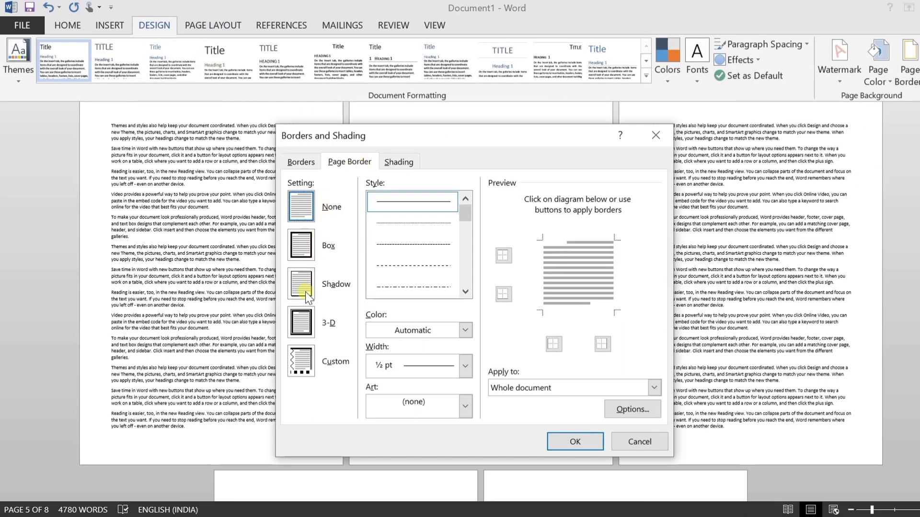
pyautogui.click(302, 244)
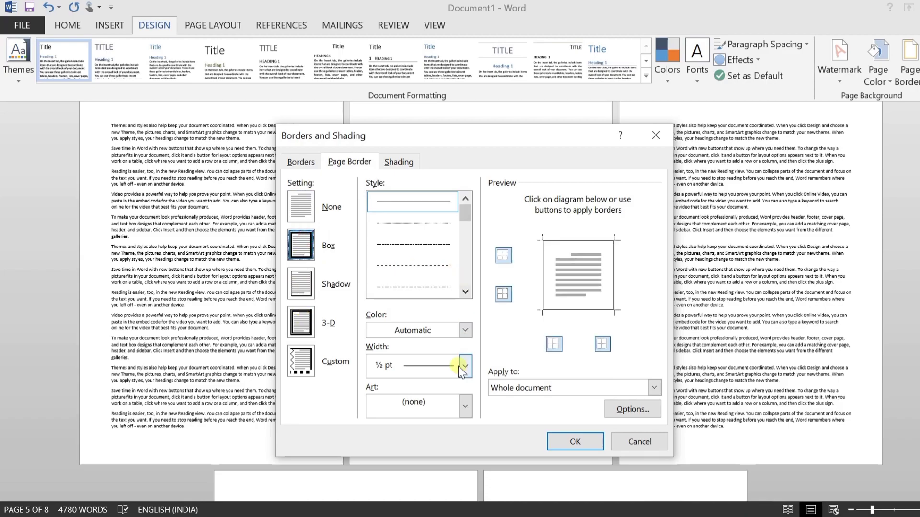
pyautogui.click(464, 292)
pyautogui.click(465, 291)
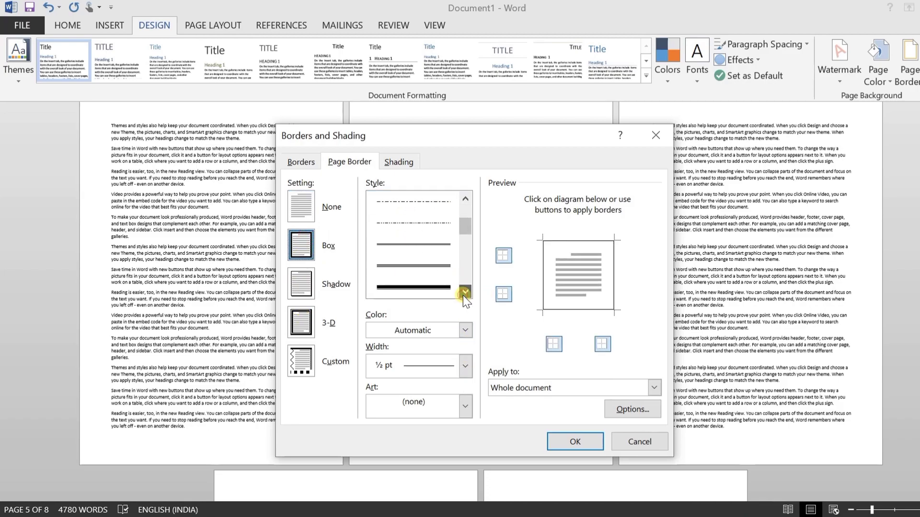
pyautogui.click(465, 291)
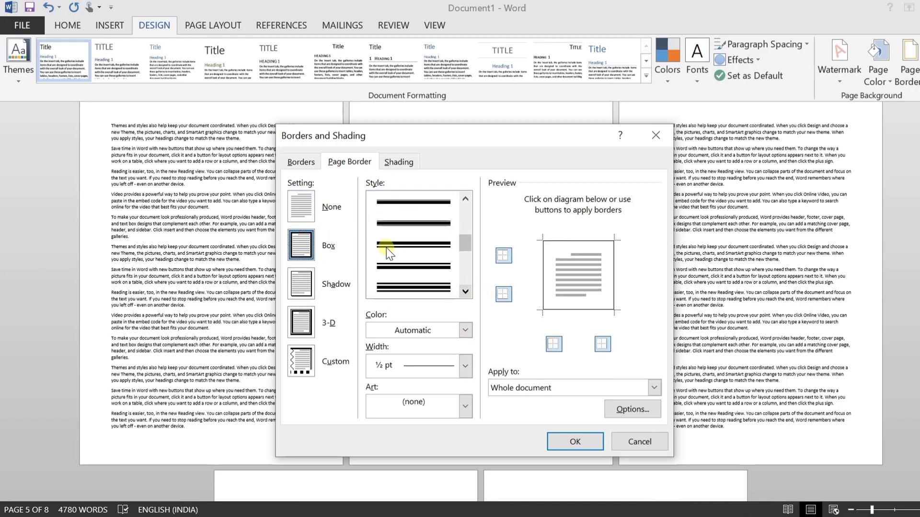
# Apply the green pine-tree art border, 31 pt, to this section only.
pyautogui.click(466, 406)
pyautogui.scroll(-1, 431, 347)
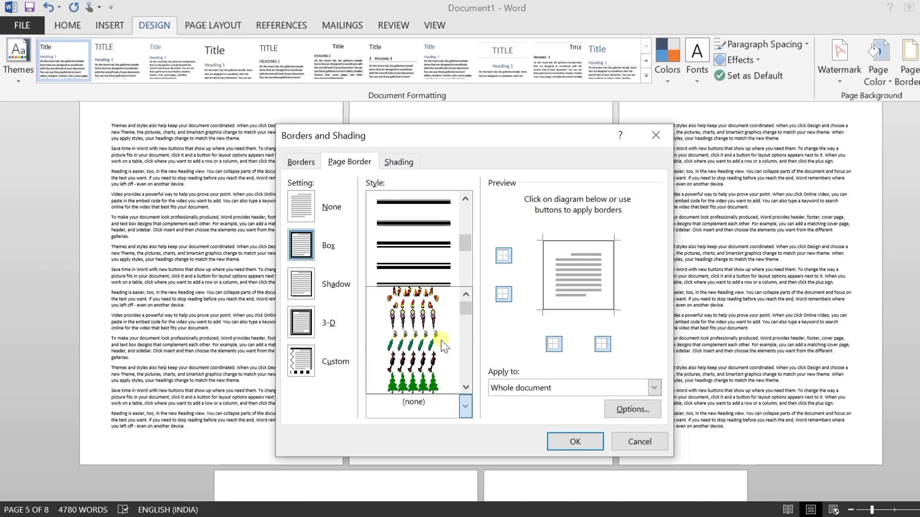
pyautogui.click(404, 362)
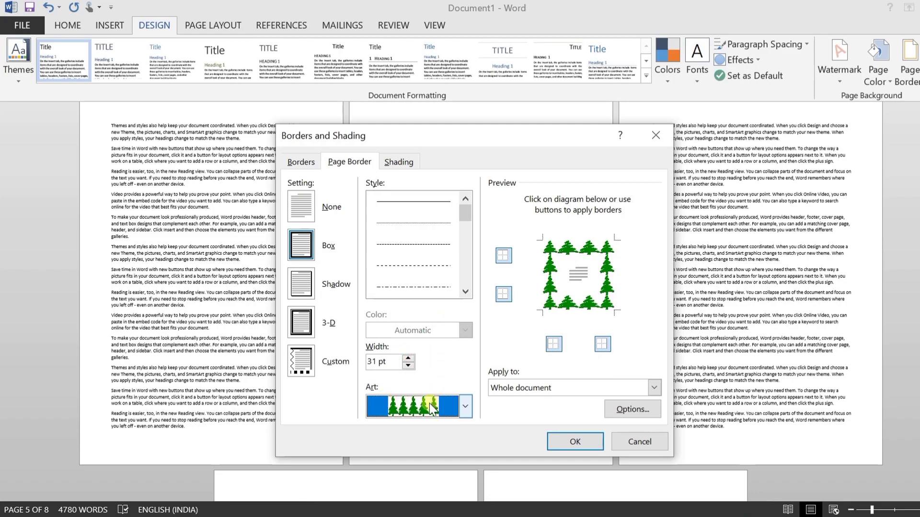
pyautogui.click(527, 388)
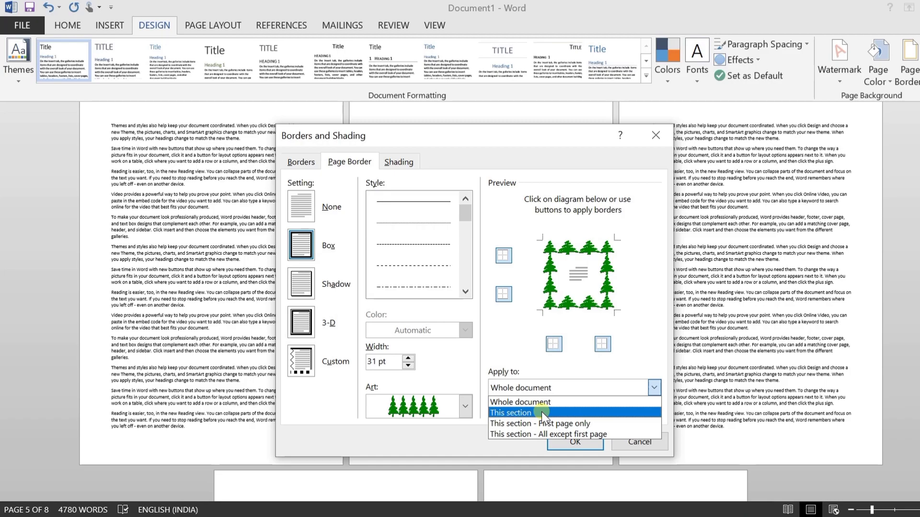
pyautogui.click(541, 412)
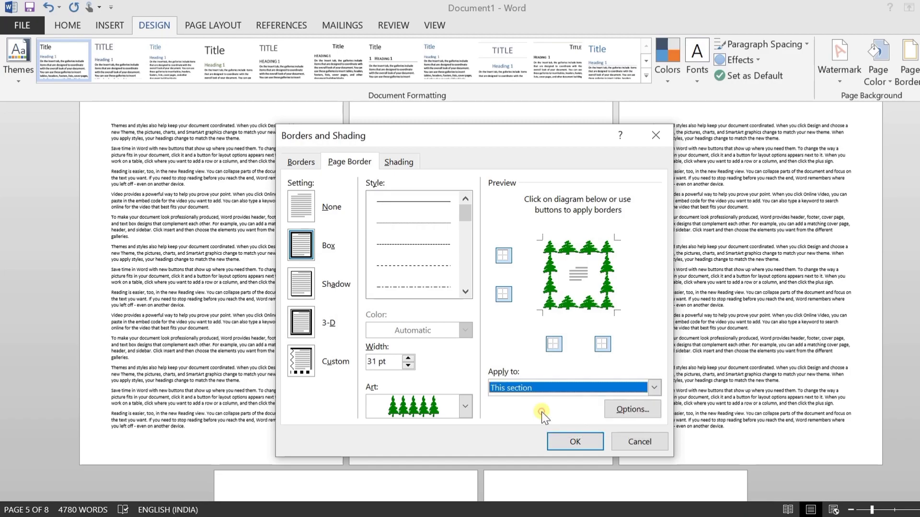
pyautogui.click(567, 446)
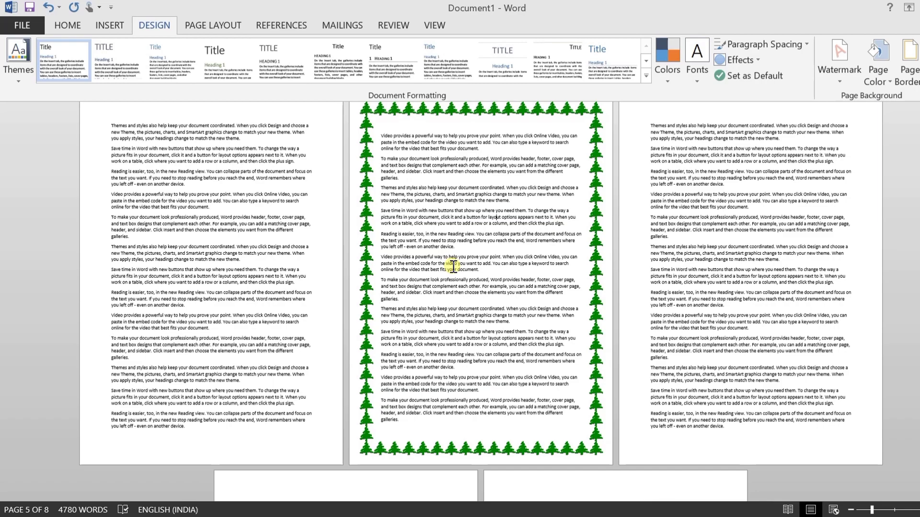
pyautogui.scroll(1, 453, 266)
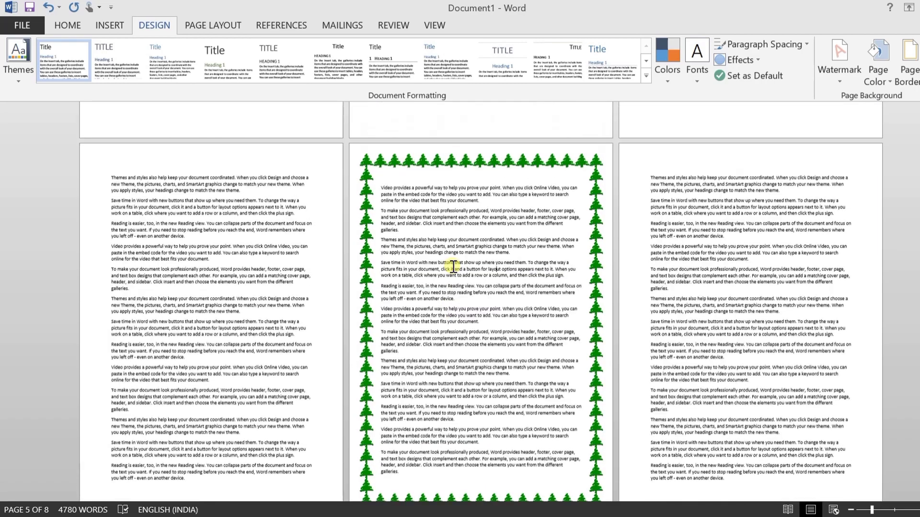
pyautogui.scroll(3, 453, 266)
pyautogui.scroll(2, 453, 266)
pyautogui.scroll(2, 452, 266)
pyautogui.scroll(-1, 452, 266)
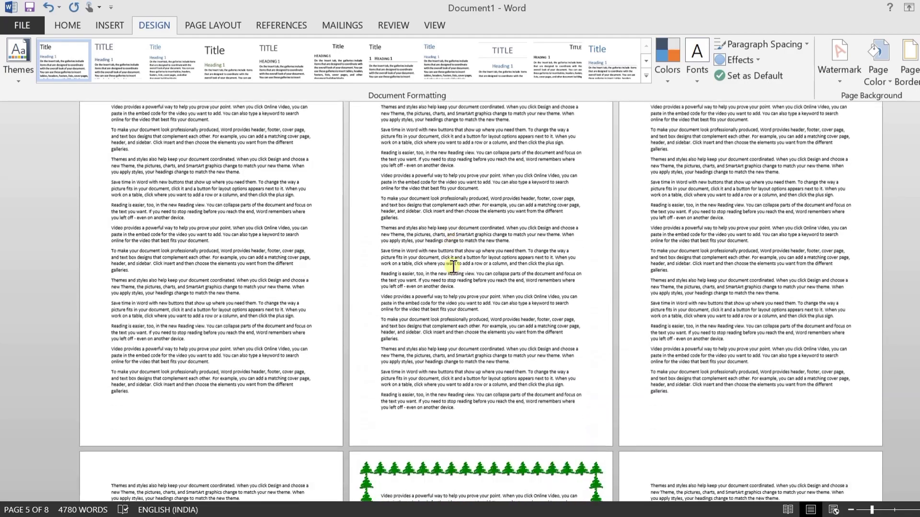
pyautogui.scroll(-1, 452, 265)
pyautogui.scroll(-3, 453, 268)
pyautogui.scroll(-3, 453, 269)
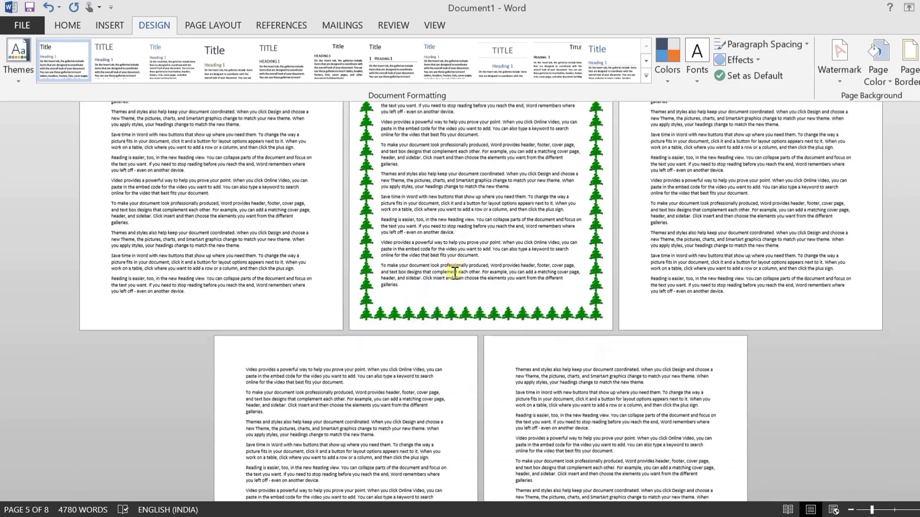
pyautogui.scroll(-3, 453, 273)
pyautogui.scroll(-1, 454, 277)
pyautogui.scroll(2, 453, 277)
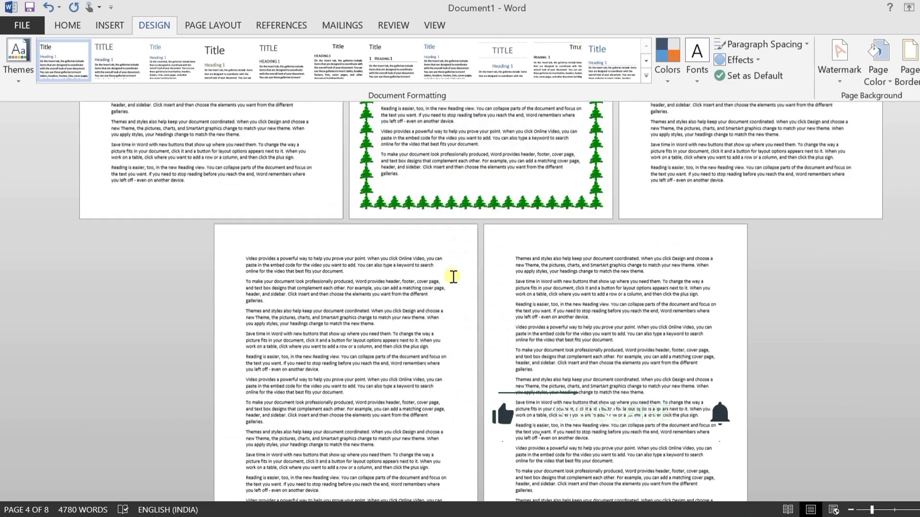
pyautogui.scroll(2, 453, 277)
pyautogui.scroll(3, 453, 277)
pyautogui.scroll(1, 454, 277)
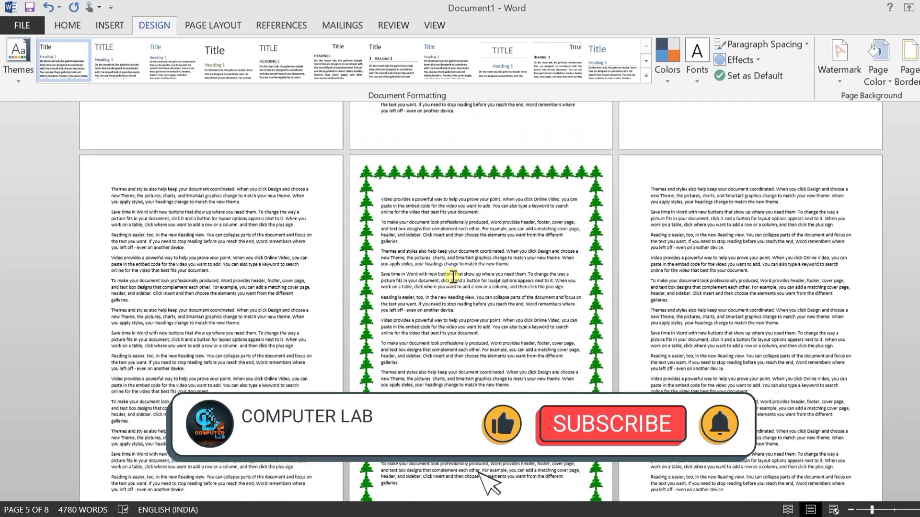
pyautogui.scroll(-1, 453, 276)
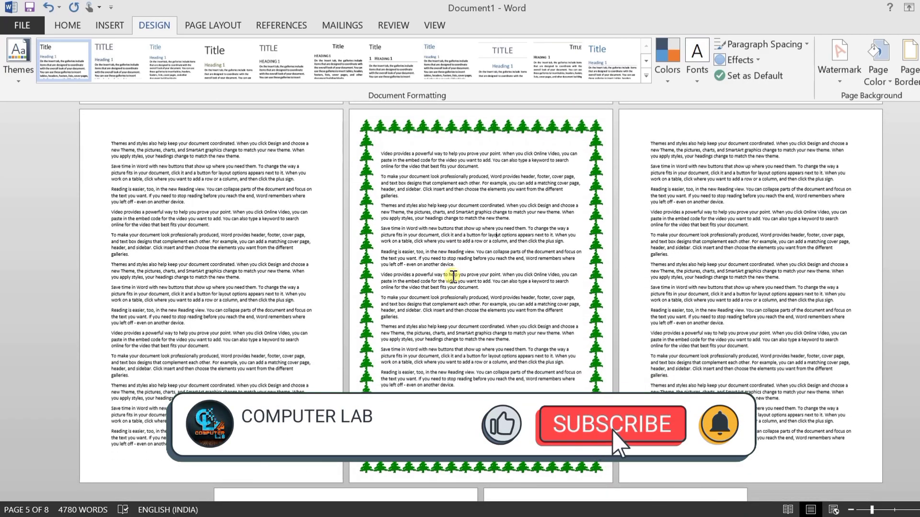